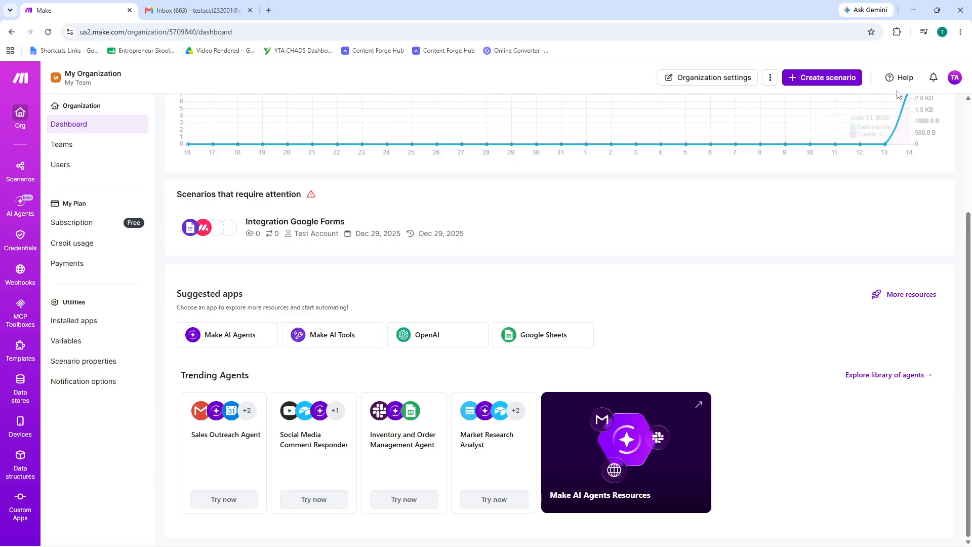
left_click(955, 78)
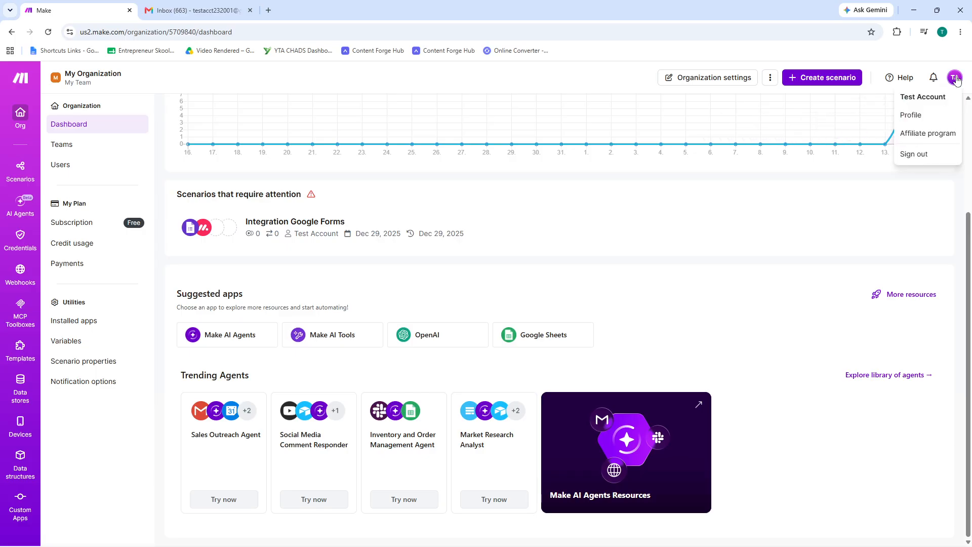
left_click(956, 78)
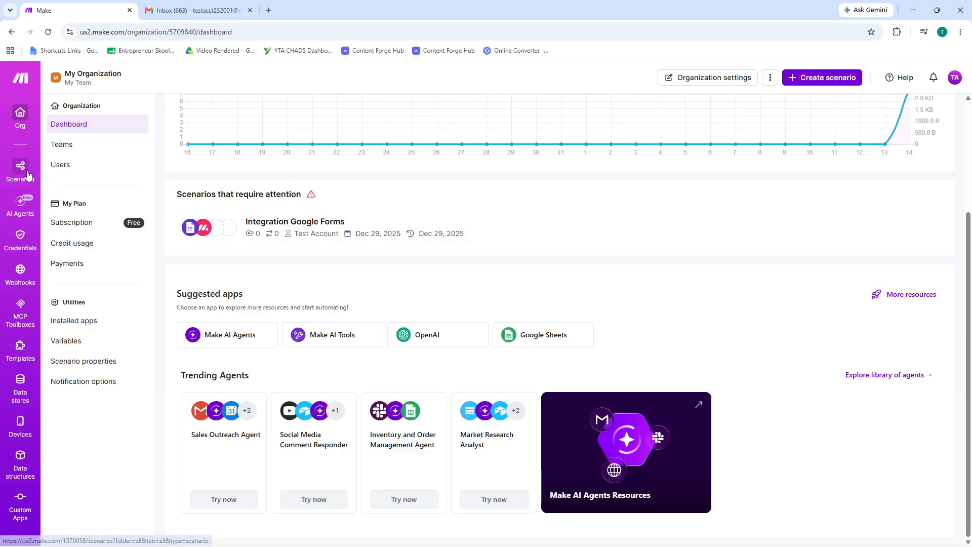
Step: Open the scenario "Send a Gmail email from a new Google Sheets row" from the scenarios list for editing
left_click(61, 165)
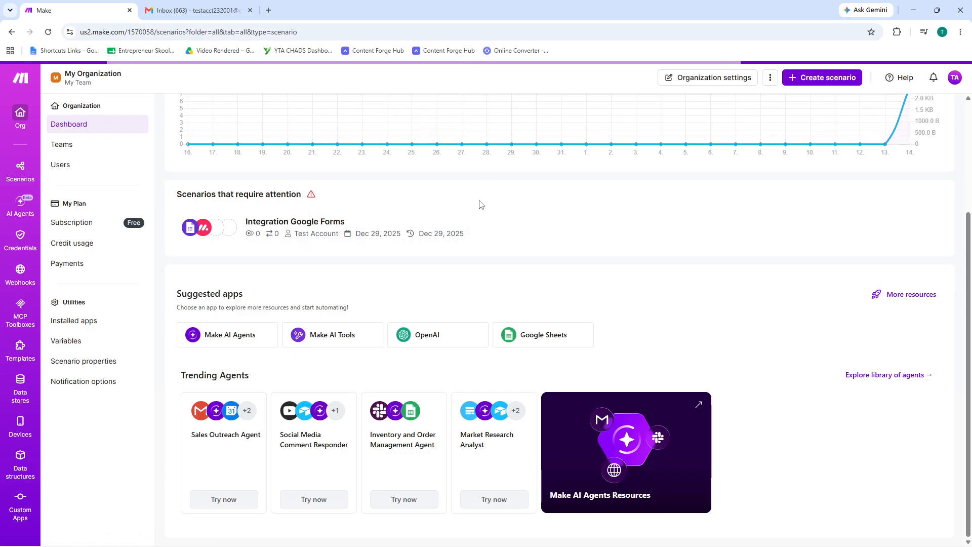
scroll(424, 254, "down", 1)
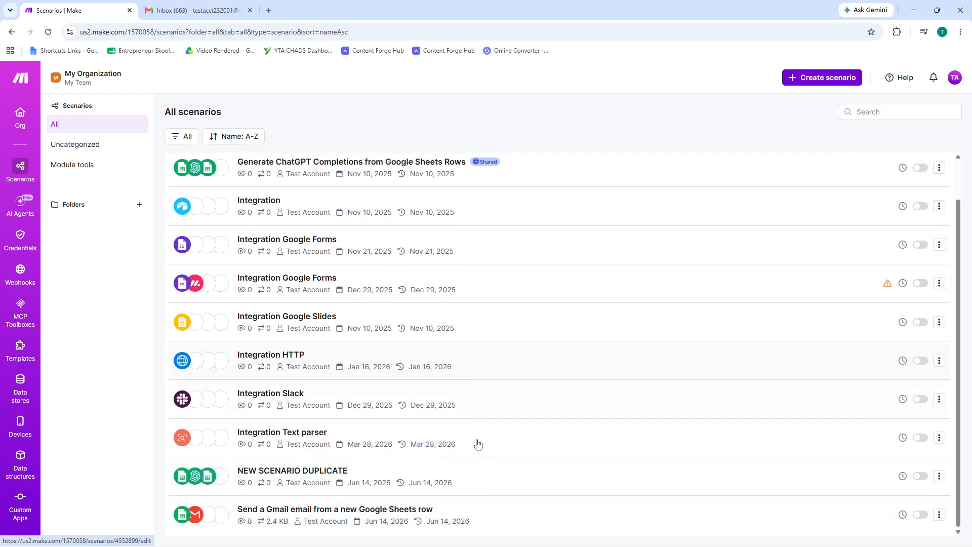
left_click(546, 514)
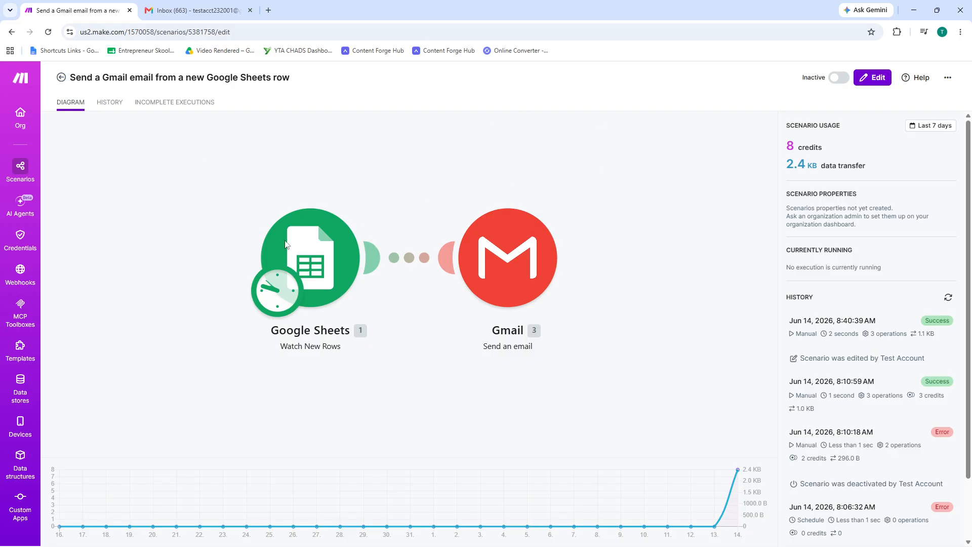
left_click(287, 275)
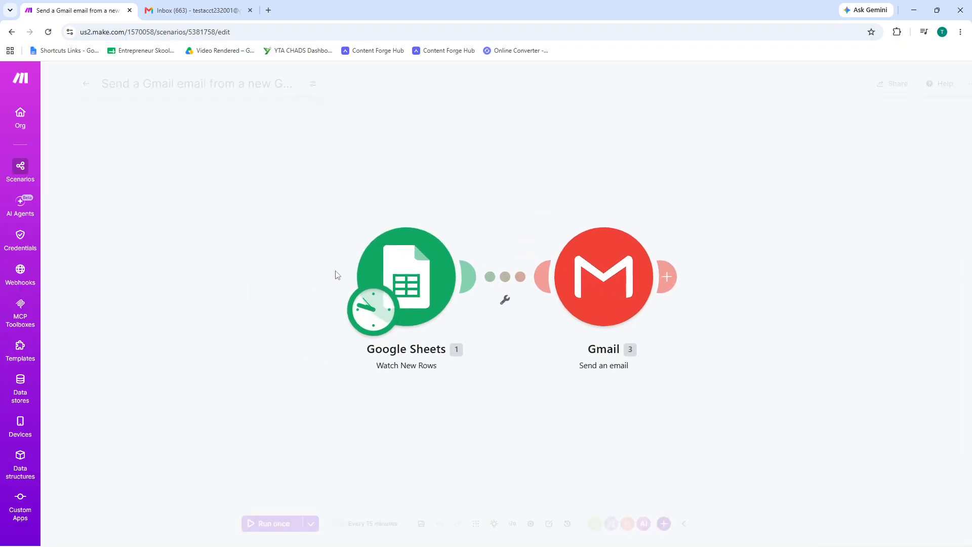
Step: Review the Google Sheets Watch New Rows settings, including the search method, drive and spreadsheet choices, and close them without saving
left_click(412, 275)
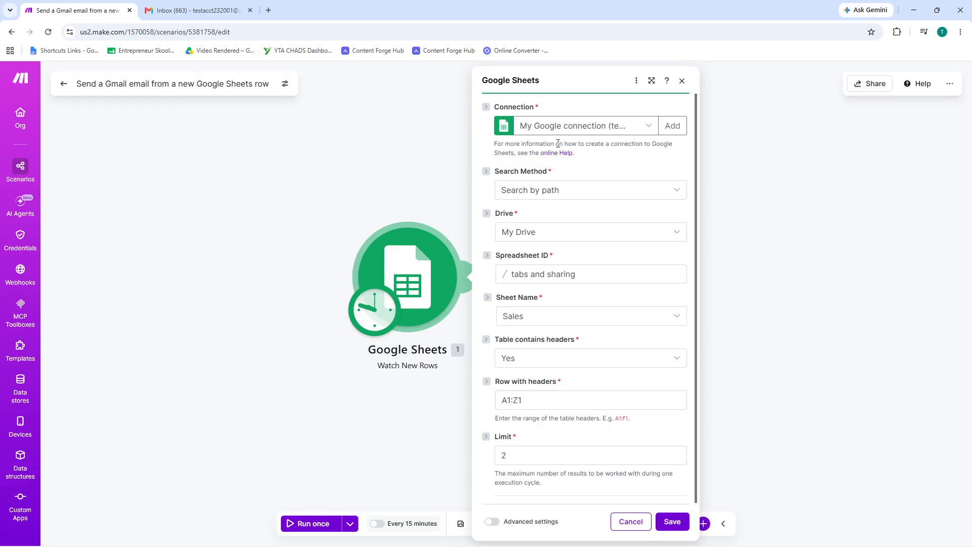
left_click(570, 198)
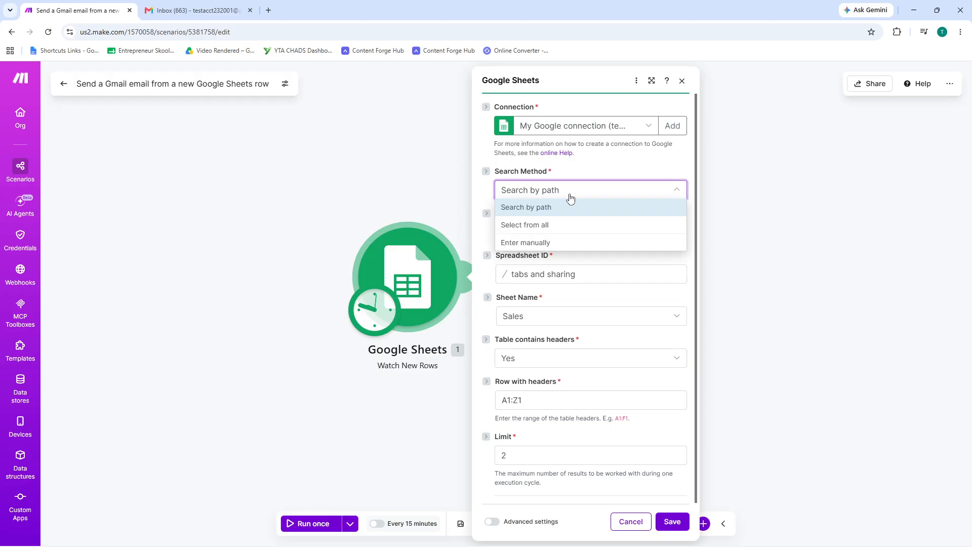
left_click(570, 198)
left_click(570, 235)
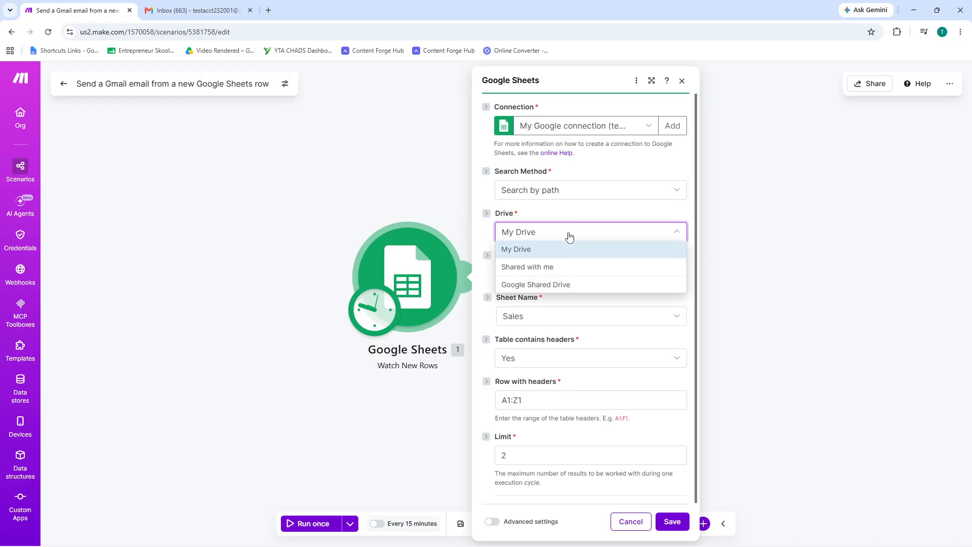
left_click(569, 236)
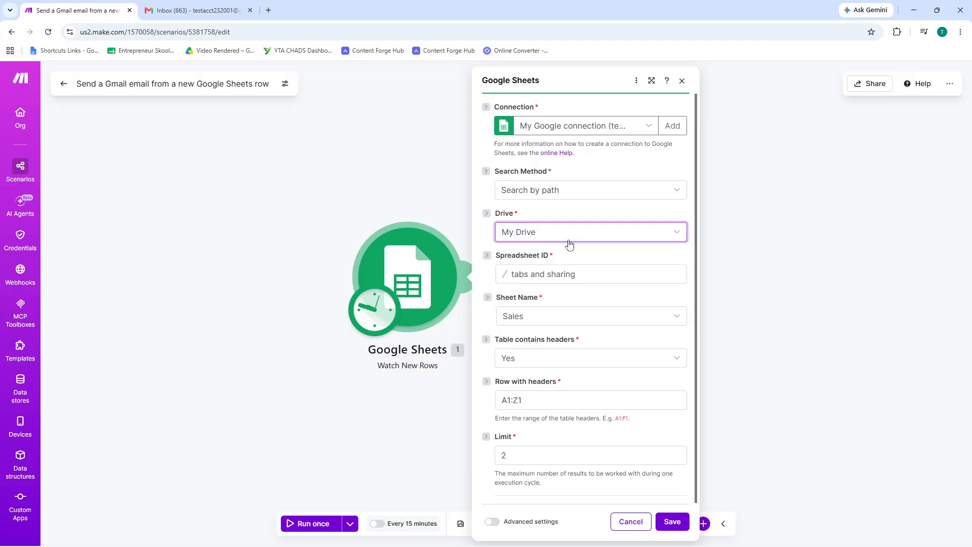
left_click(557, 274)
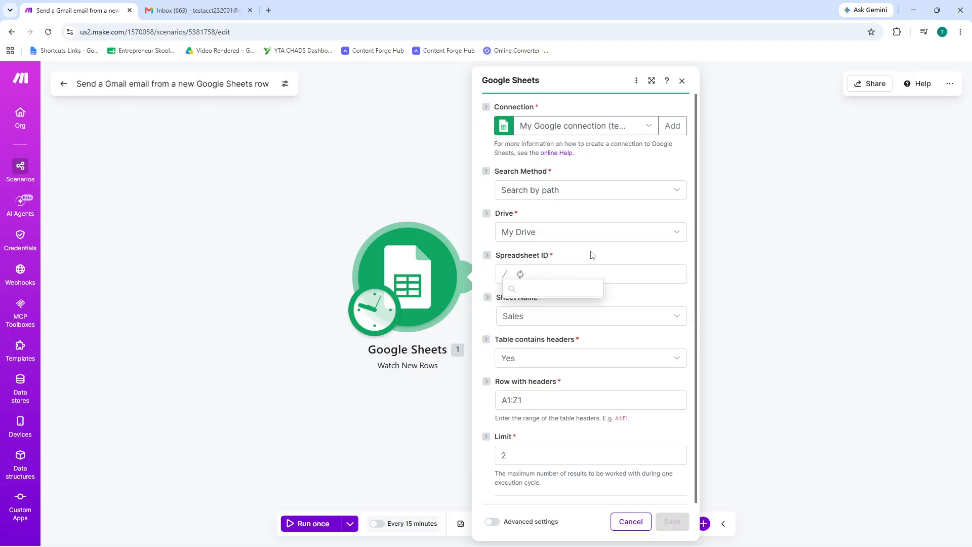
left_click(342, 256)
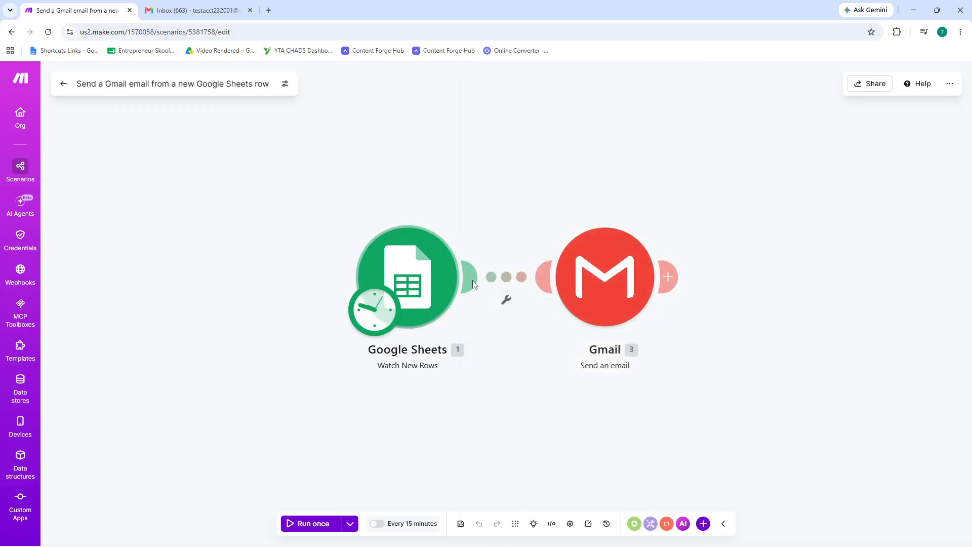
Step: Look at the filter setup between the Google Sheets and Gmail modules and close it without adding a condition
left_click(508, 301)
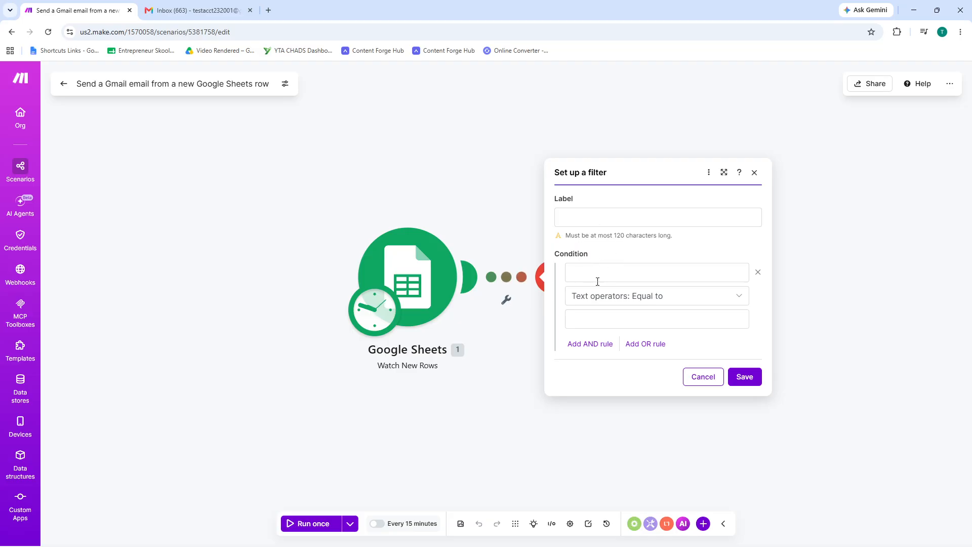
left_click(500, 384)
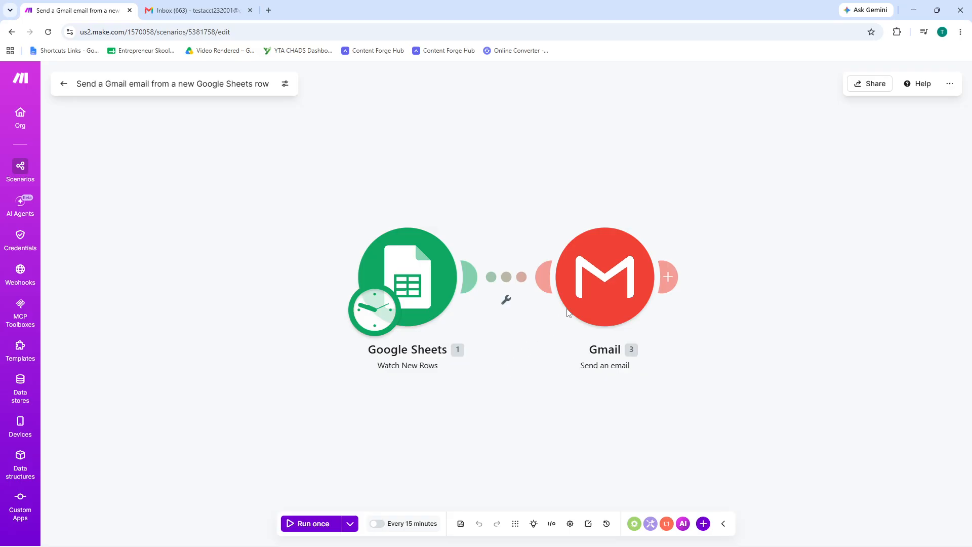
Step: Review the Gmail Send an email settings and the available Gmail connections, and leave without saving
left_click(613, 289)
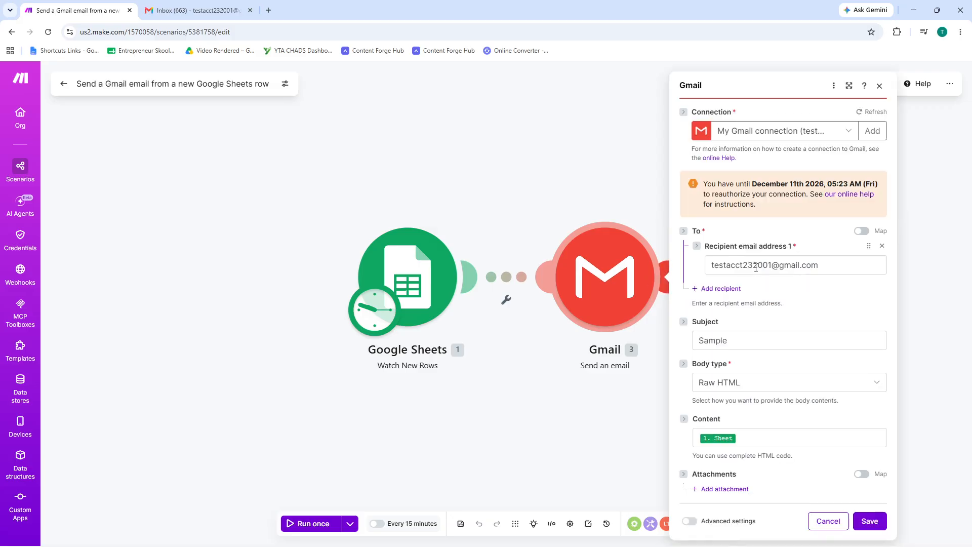
left_click(805, 137)
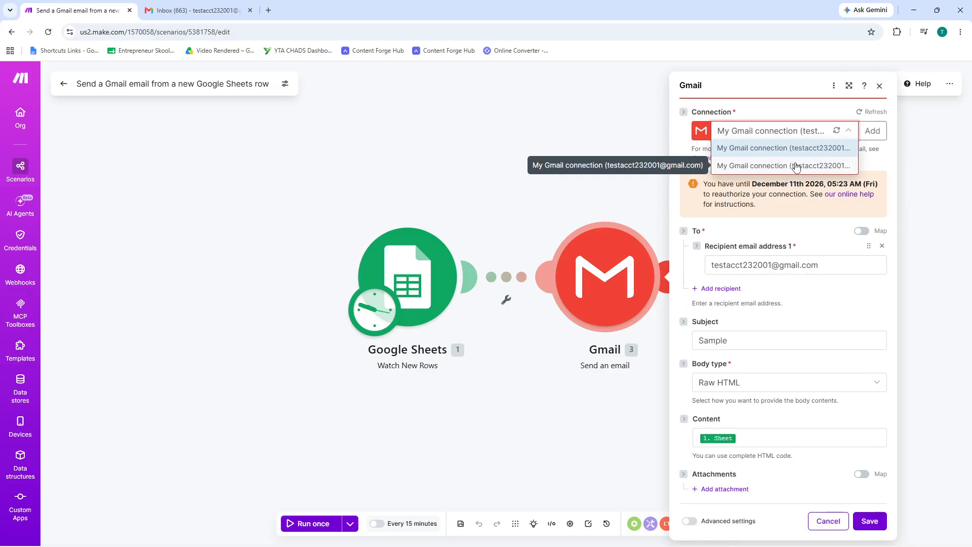
left_click(807, 222)
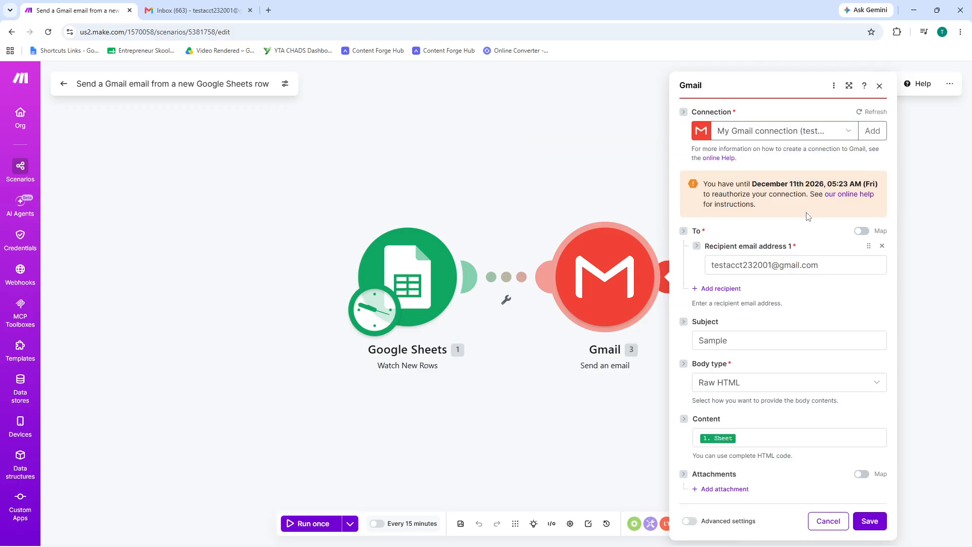
left_click(809, 134)
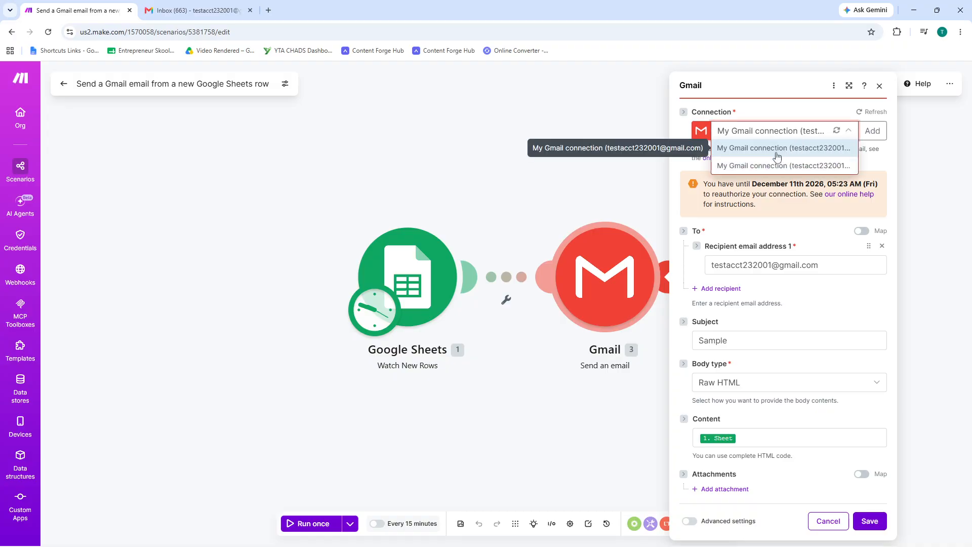
left_click(777, 148)
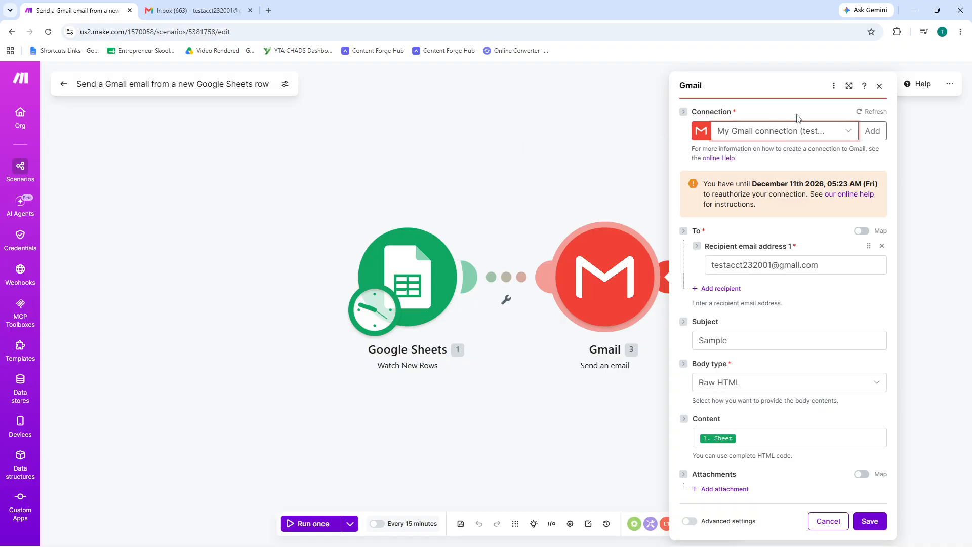
left_click(790, 133)
left_click(792, 137)
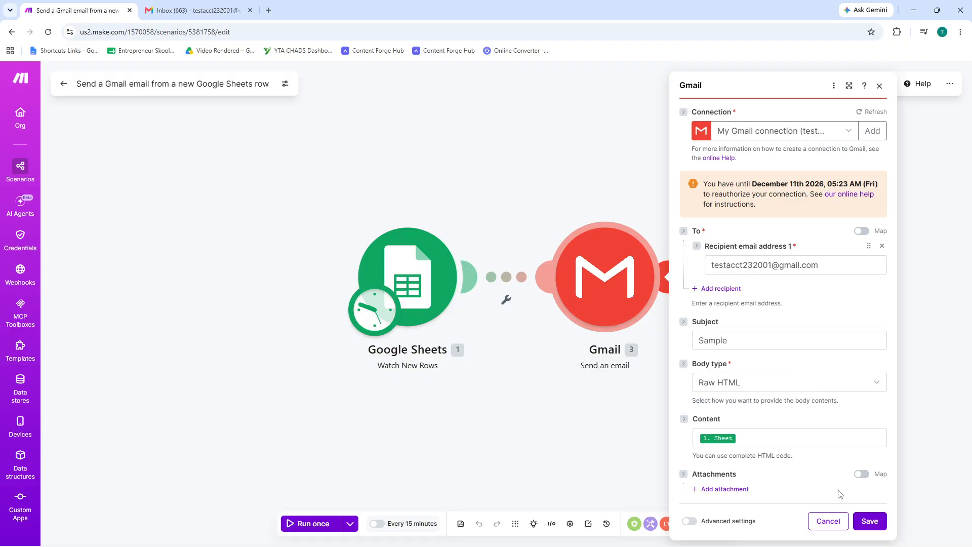
left_click(822, 523)
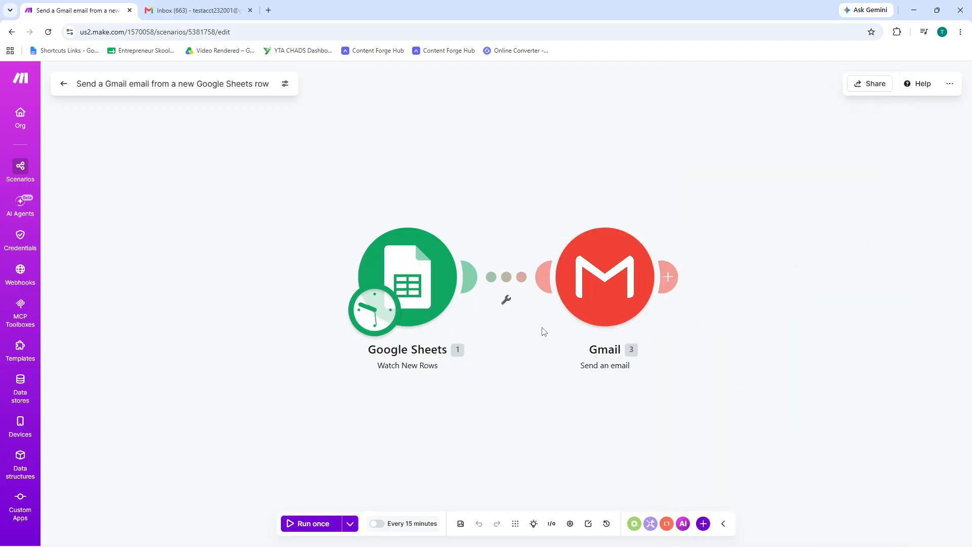
Step: Set the Gmail module's body type to Collection of contents (text, images, etc.), and save the module and the scenario
left_click(658, 270)
left_click(587, 290)
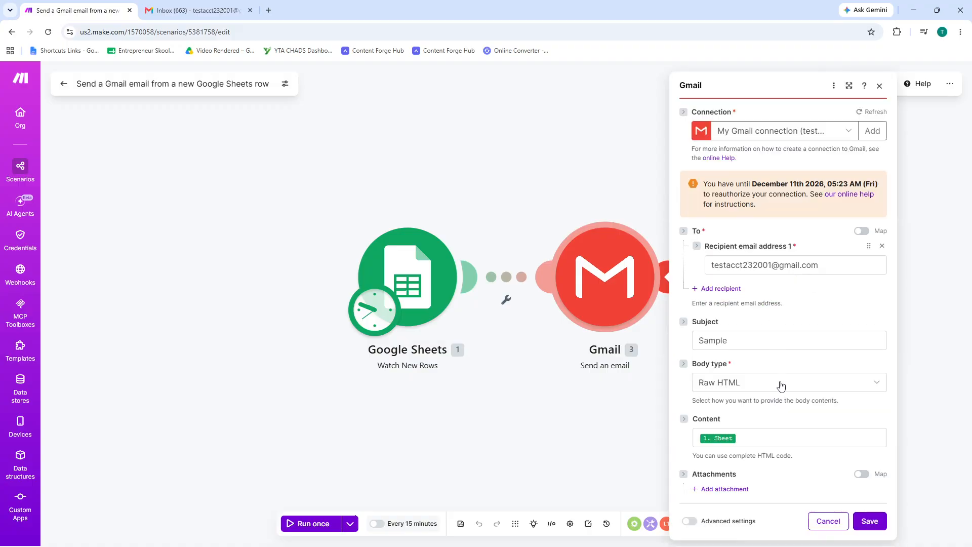
left_click(790, 382)
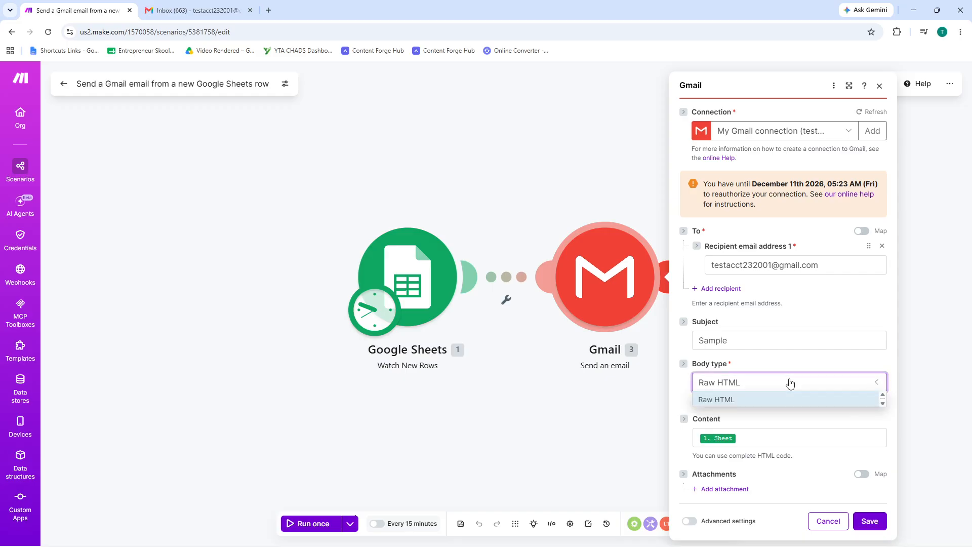
left_click(777, 399)
left_click(774, 385)
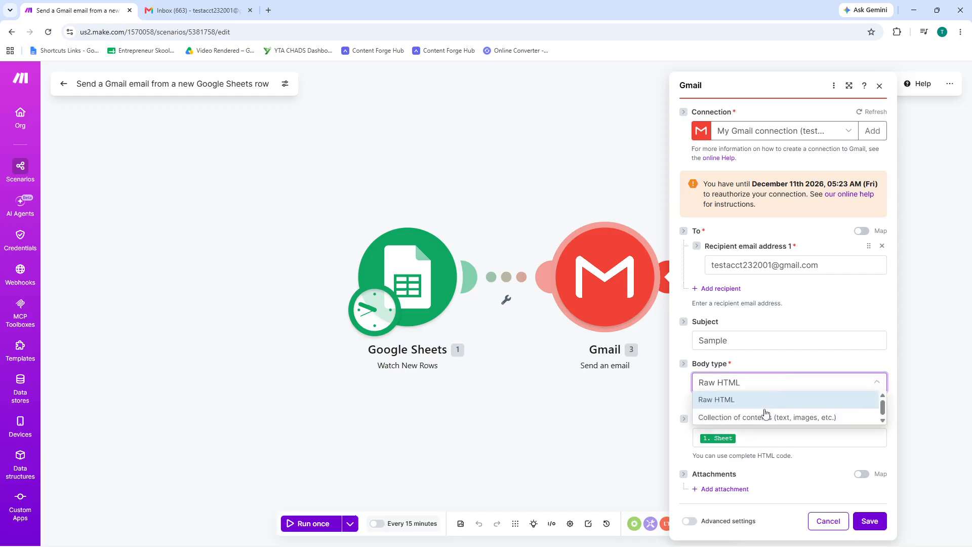
left_click(760, 424)
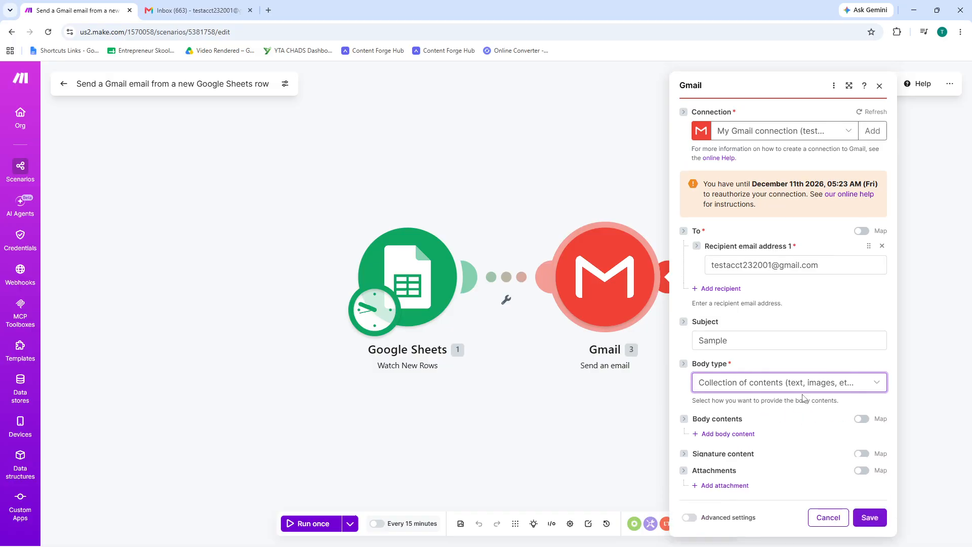
scroll(783, 394, "down", 1)
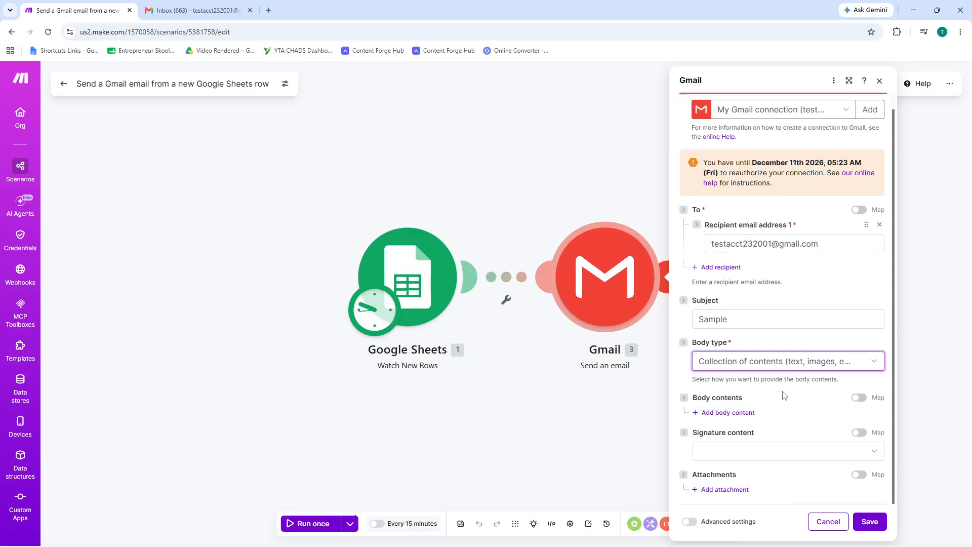
left_click(869, 521)
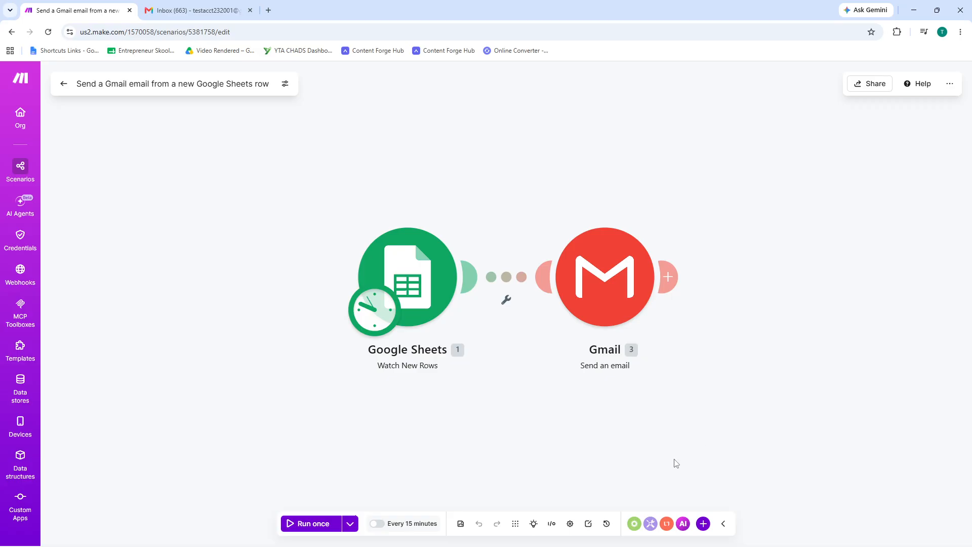
left_click(462, 523)
Step: Check the past runs offered for running with existing data, and run the scenario once without choosing one
left_click(349, 524)
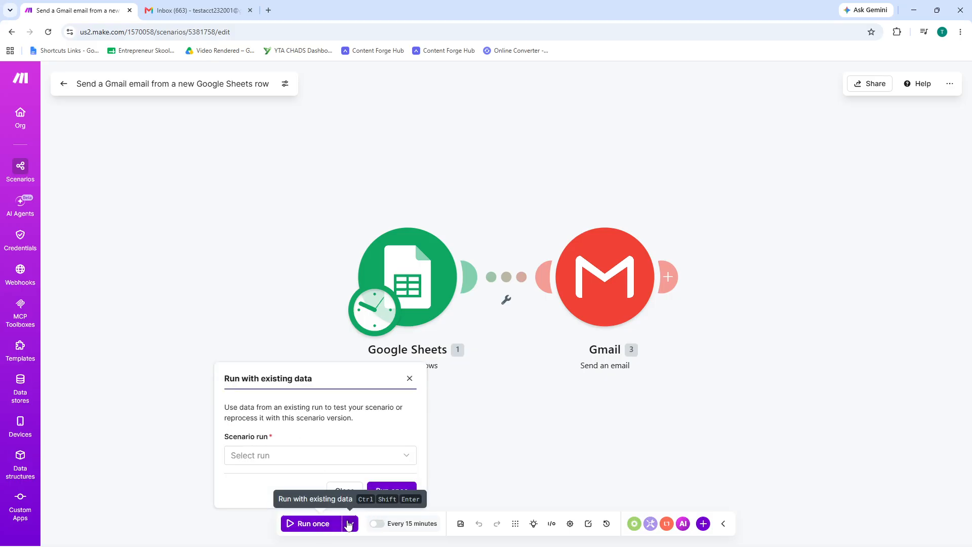
left_click(322, 459)
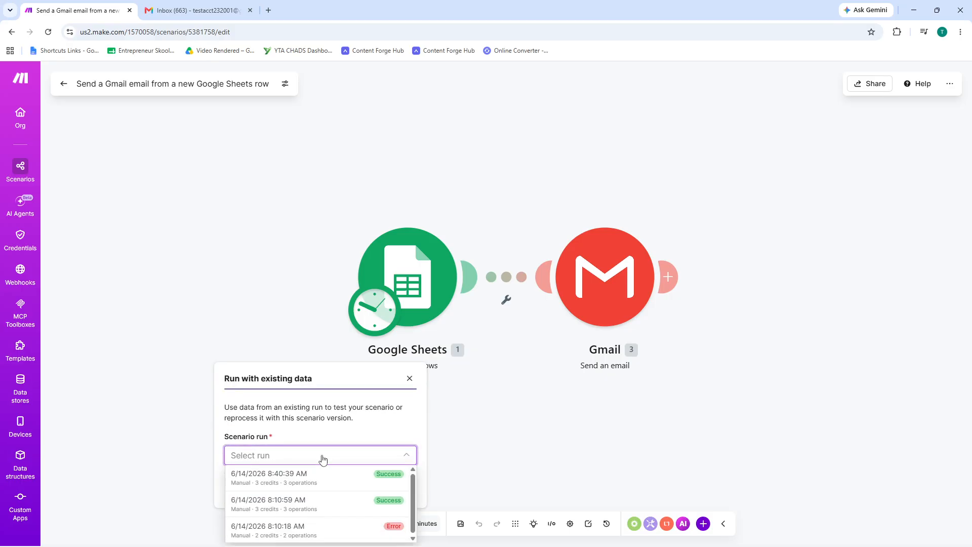
left_click(323, 459)
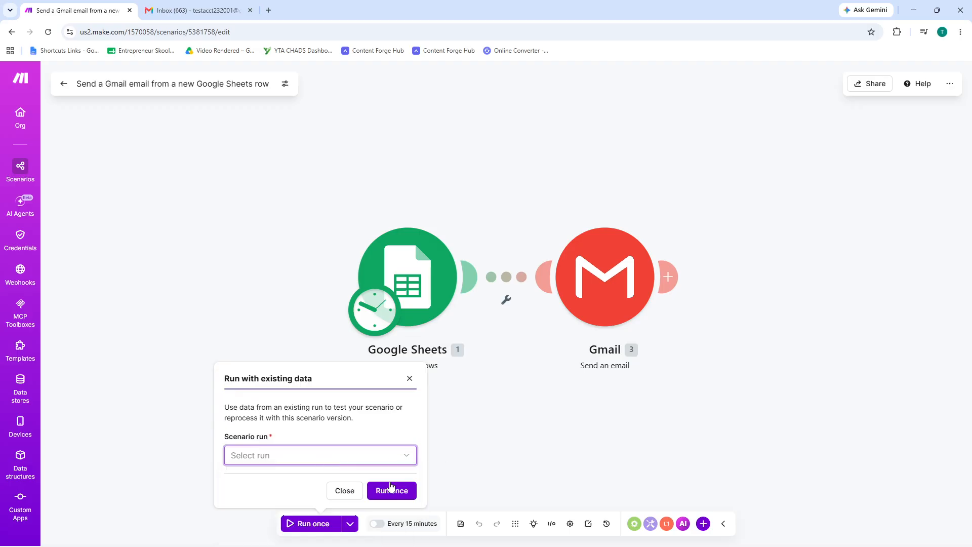
left_click(309, 524)
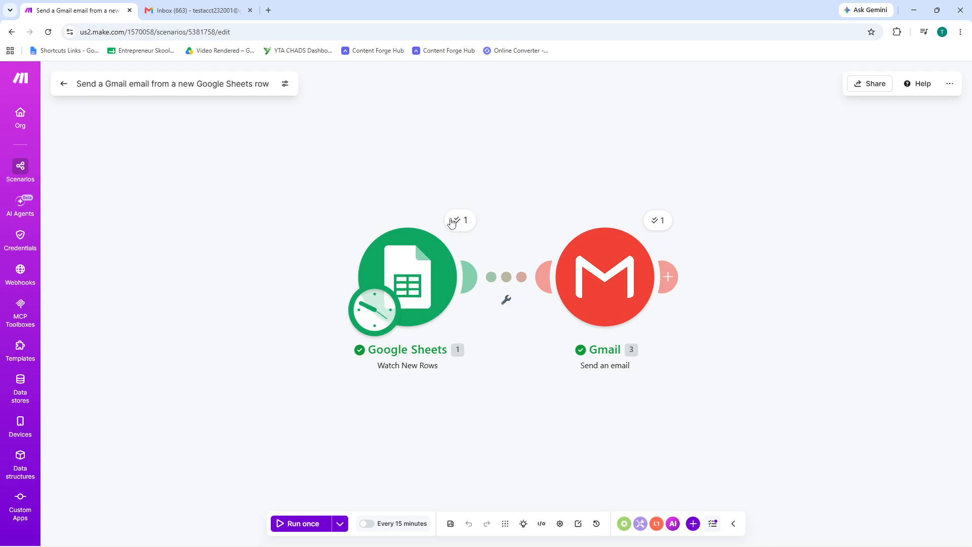
Step: Switch to Gmail, read the newest email with the subject Sample, and go back to the inbox
left_click(175, 7)
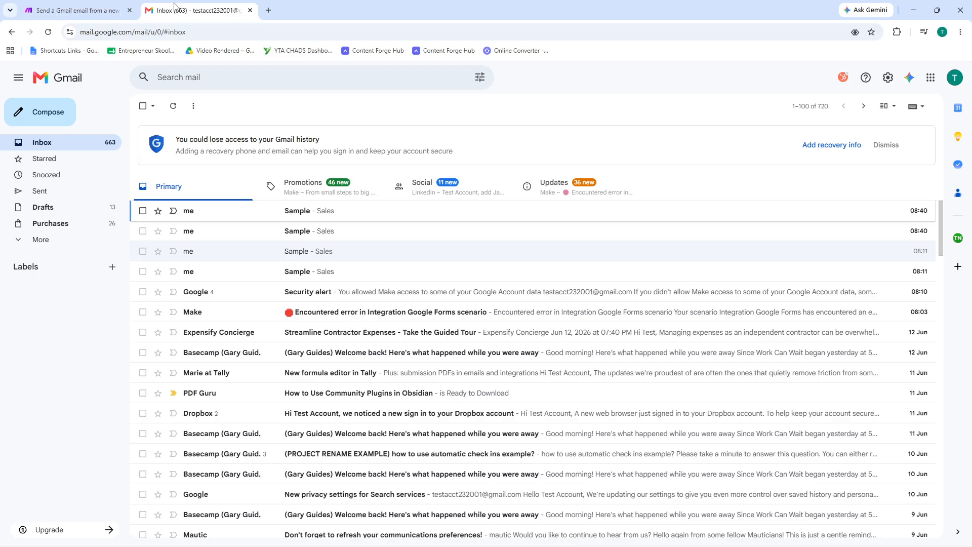
left_click(375, 219)
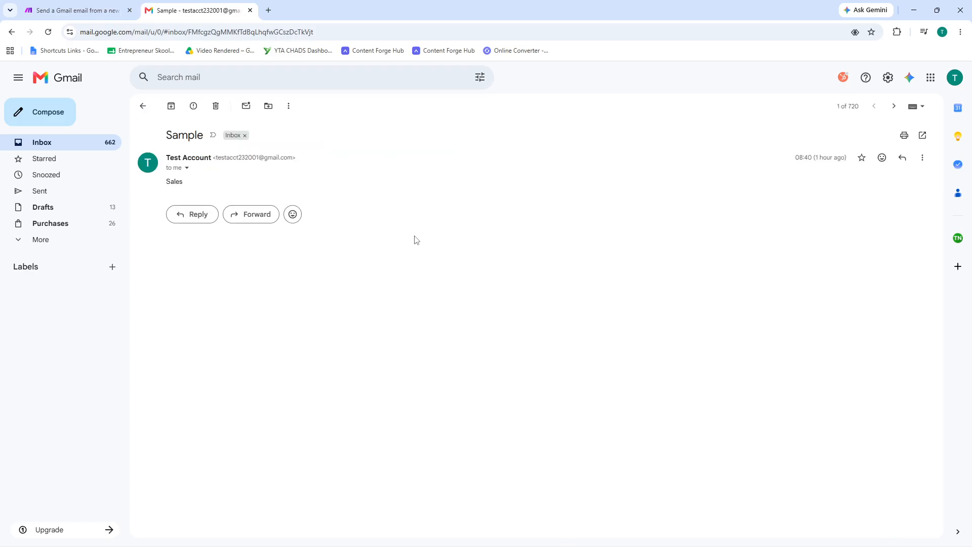
left_click(143, 106)
Step: Switch back to the Make scenario and check the Gmail module's body type and signature content options
left_click(73, 10)
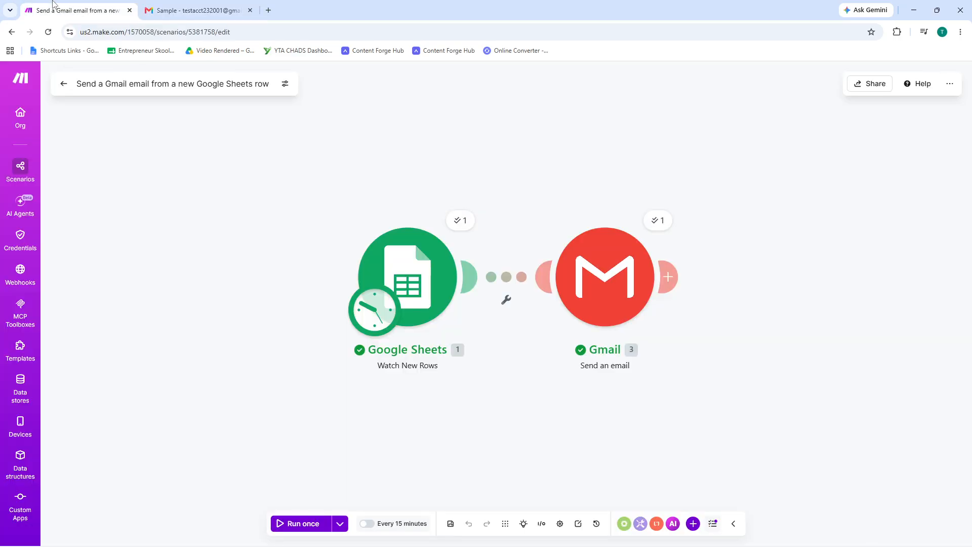
left_click(619, 273)
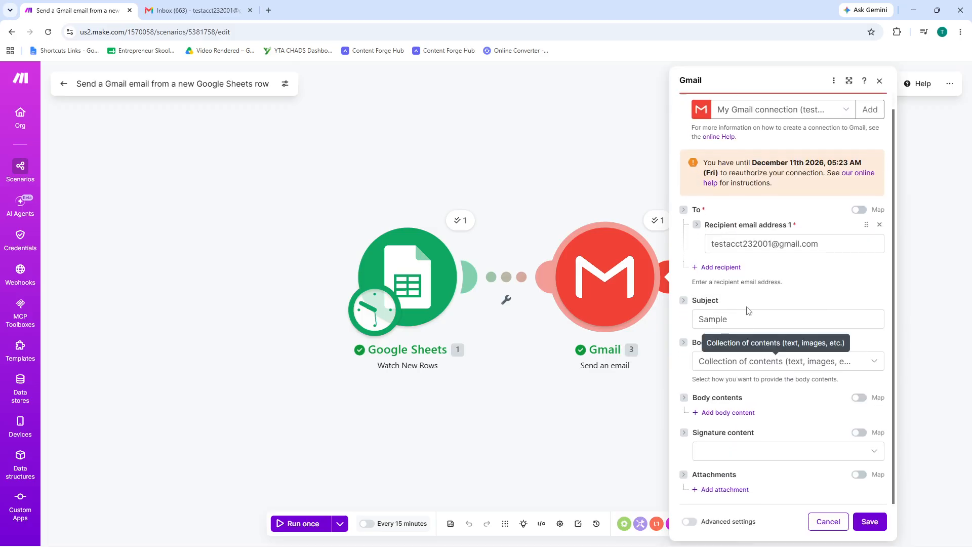
left_click(739, 366)
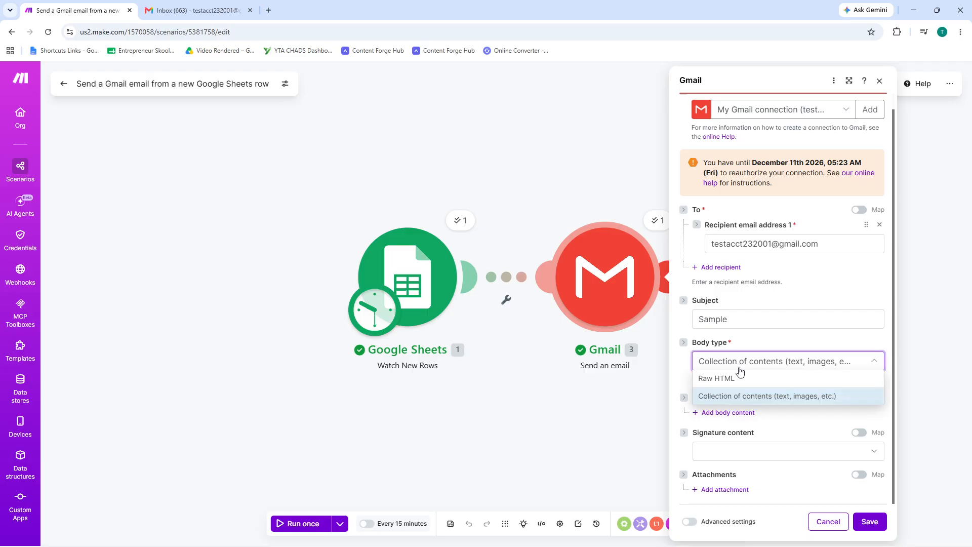
left_click(744, 368)
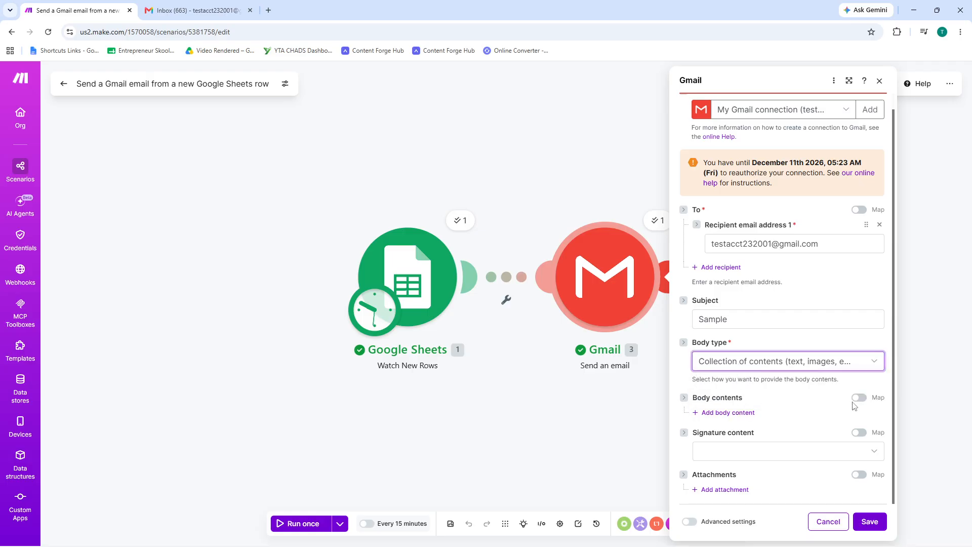
left_click(741, 450)
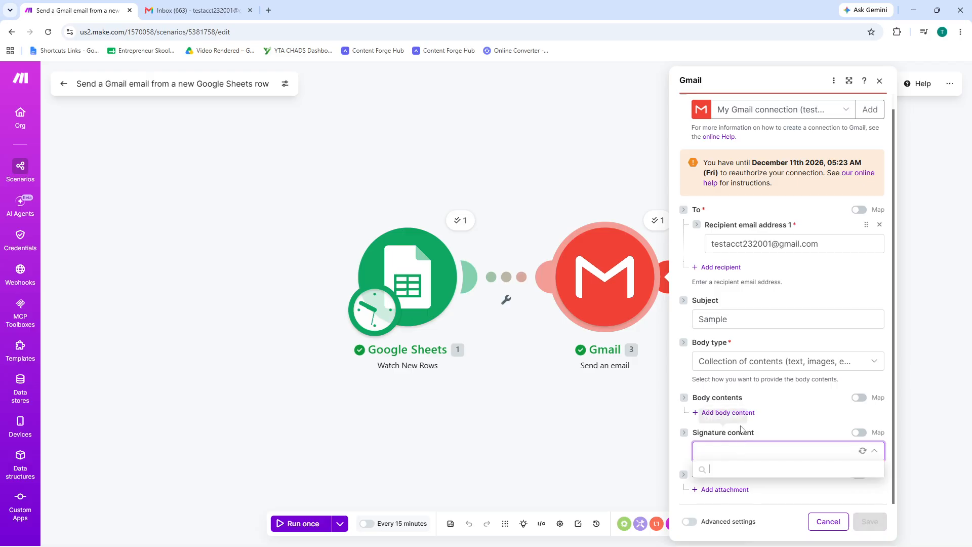
left_click(751, 319)
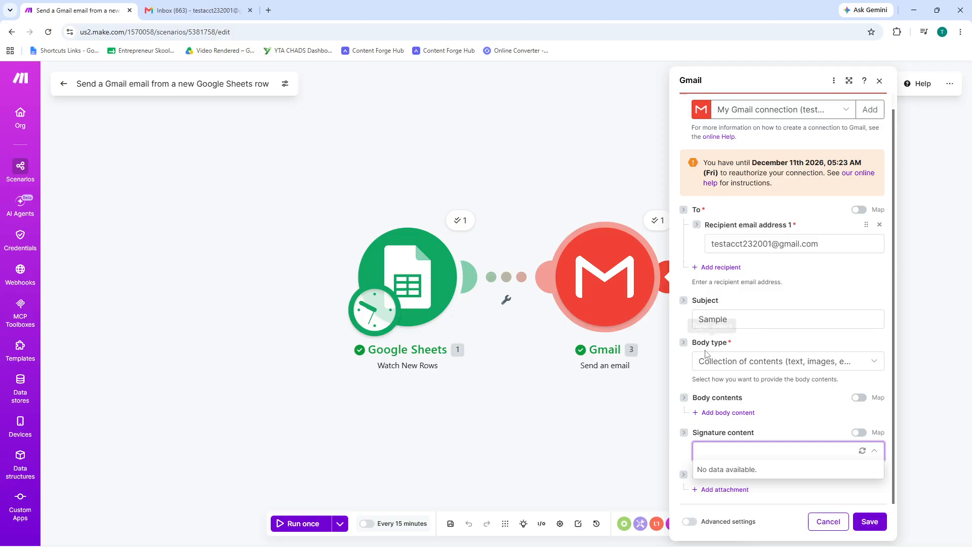
Step: Change the Gmail module's subject to Sample123, save the module and run the scenario once
left_click(744, 321)
type("123")
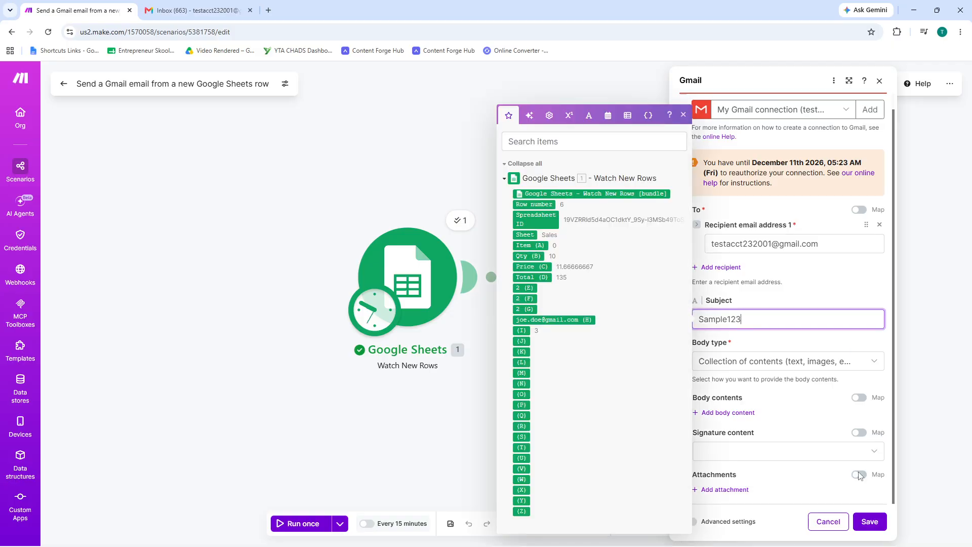
left_click(870, 521)
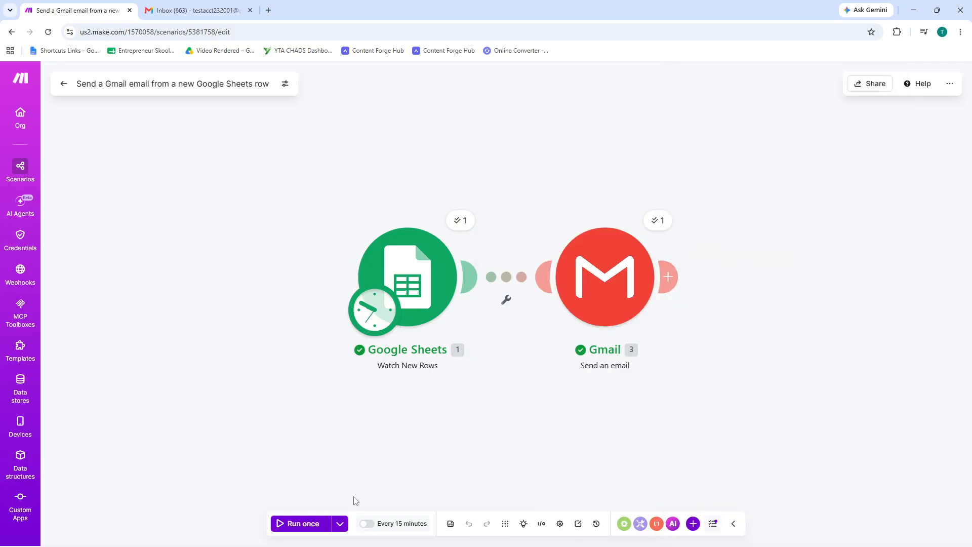
left_click(307, 524)
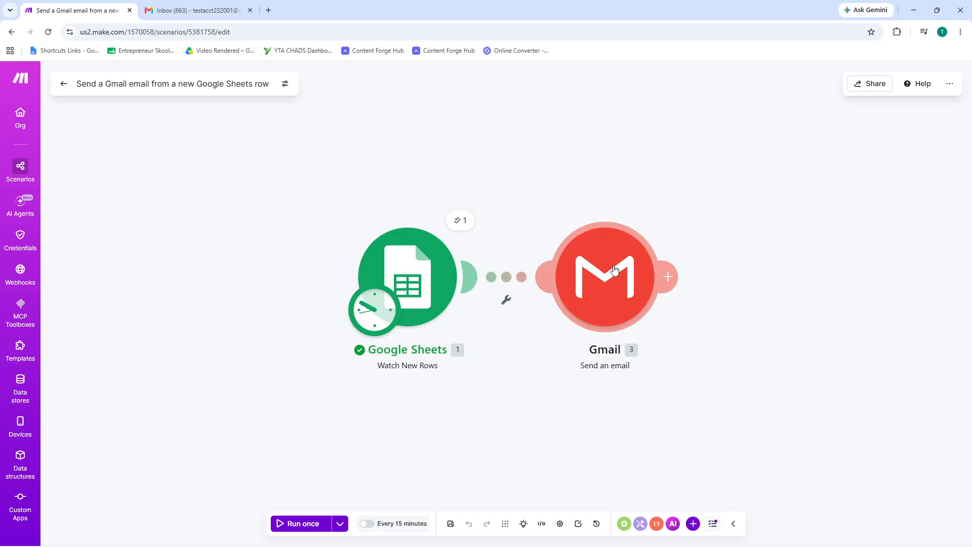
Step: Review the Gmail module's settings, save them unchanged and run the scenario once again
left_click(625, 279)
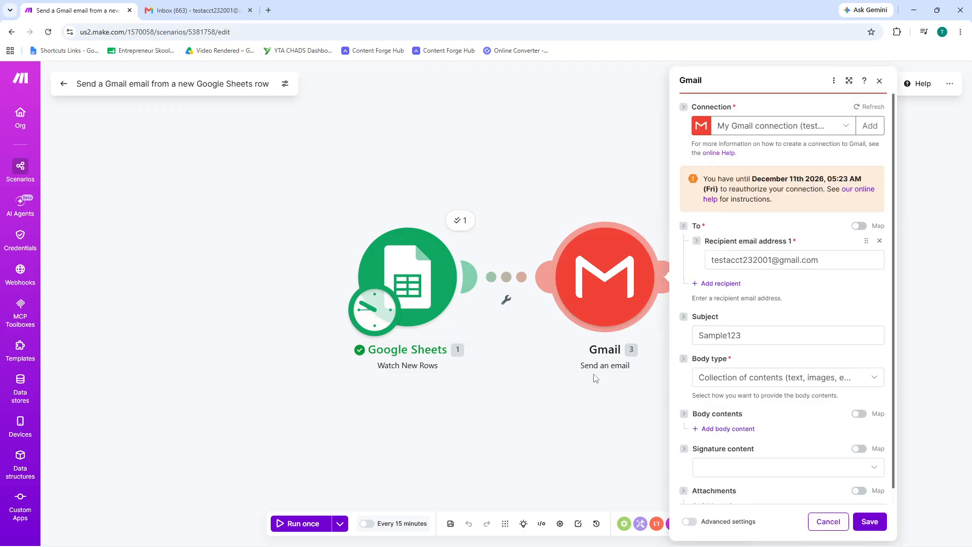
scroll(813, 463, "down", 1)
left_click(870, 522)
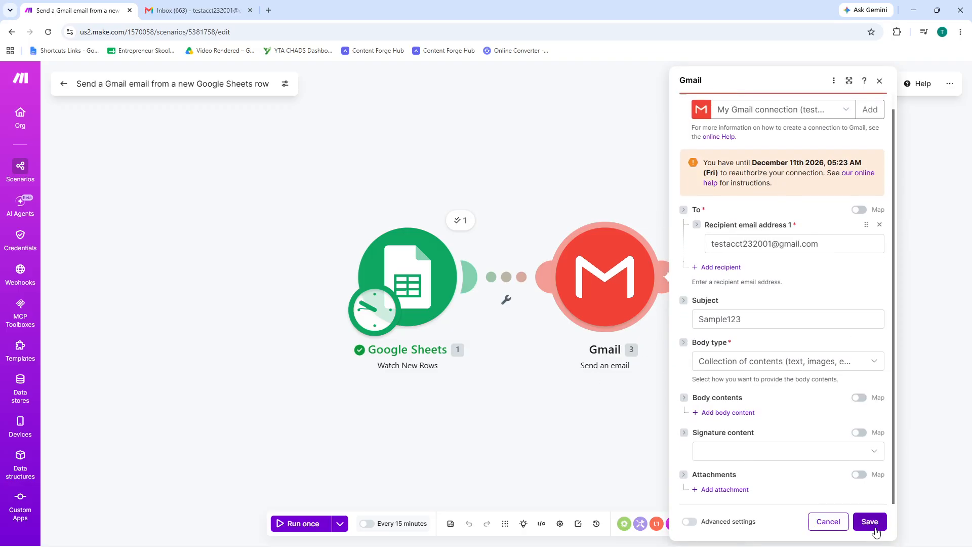
left_click(303, 526)
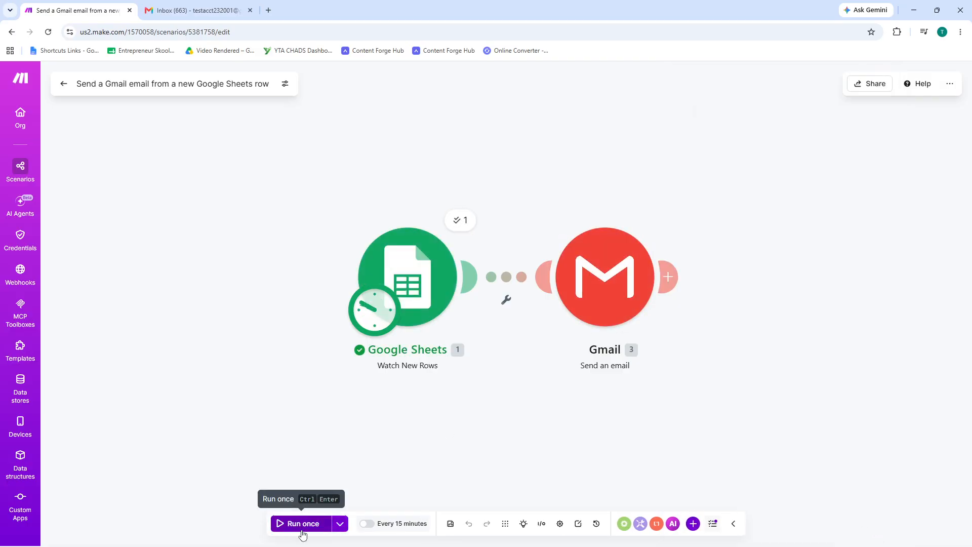
Step: Switch to Gmail, check the inbox for an email with the changed subject, and return to the Make scenario
left_click(199, 11)
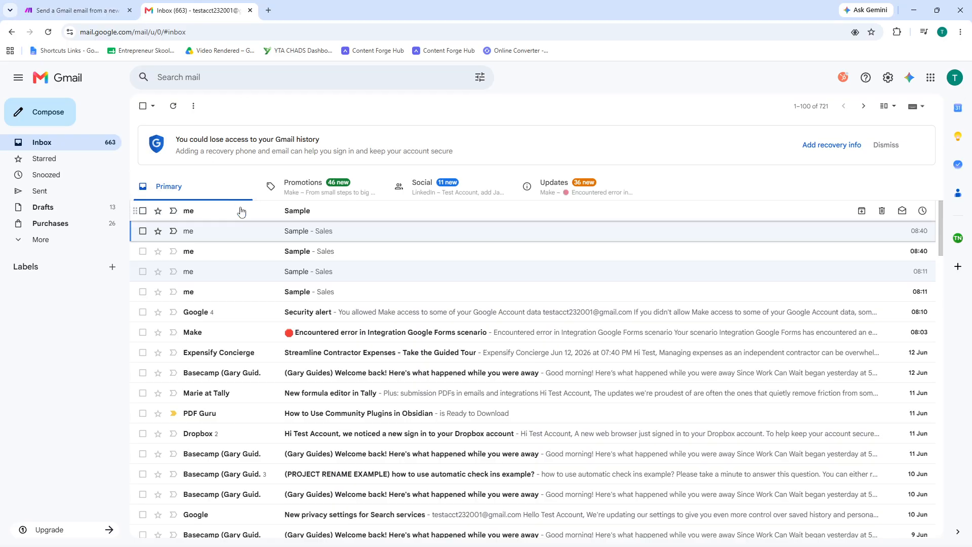
left_click(171, 104)
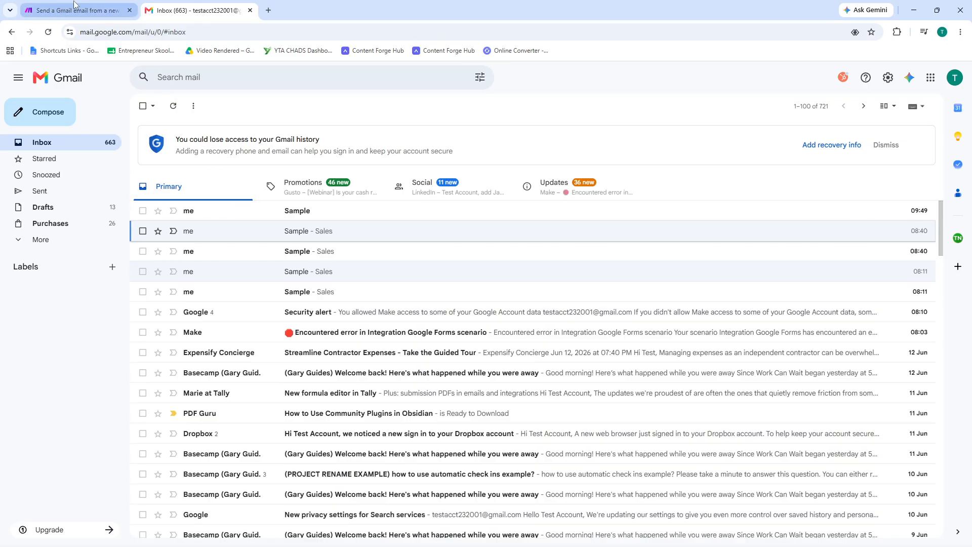
left_click(59, 9)
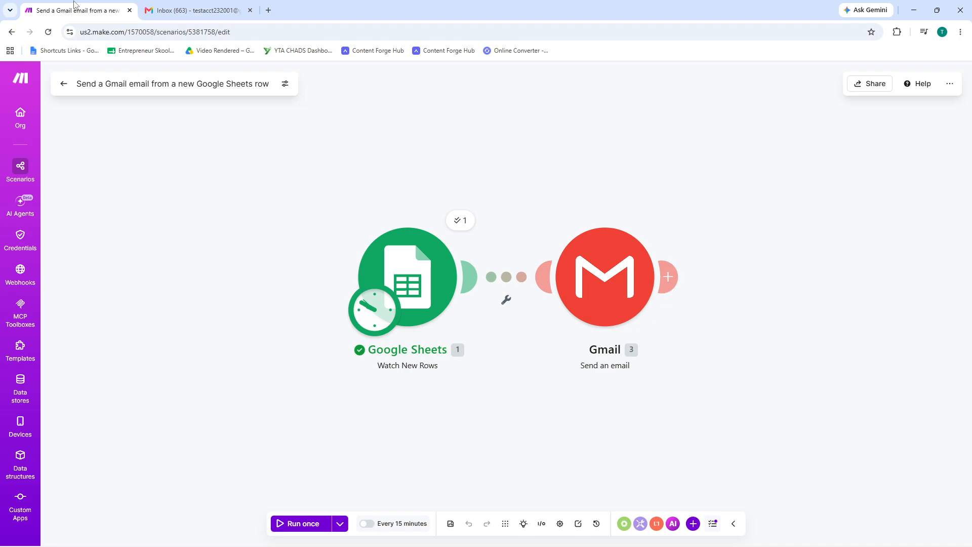
Step: Set the Gmail module's body type to Raw HTML with "h" as content, save the module and run the scenario once
left_click(614, 285)
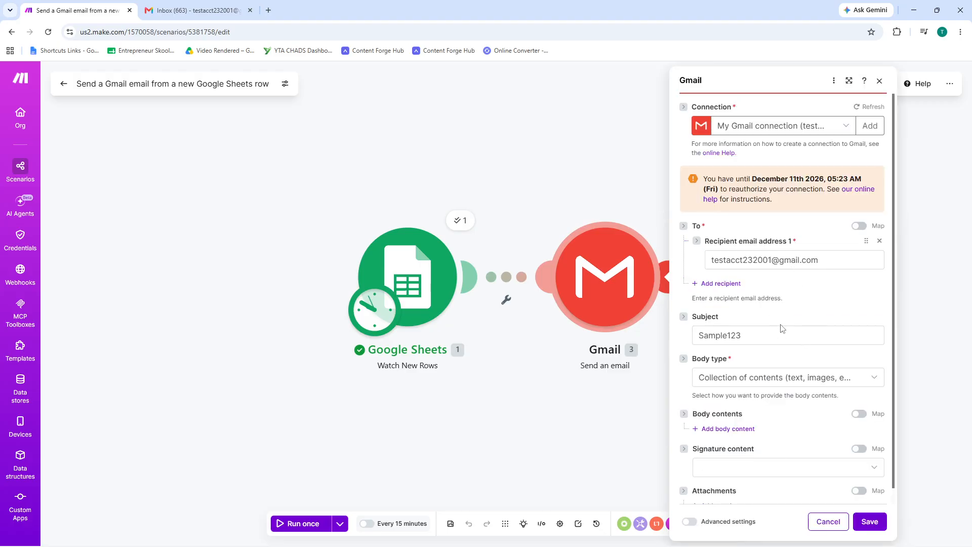
left_click(869, 379)
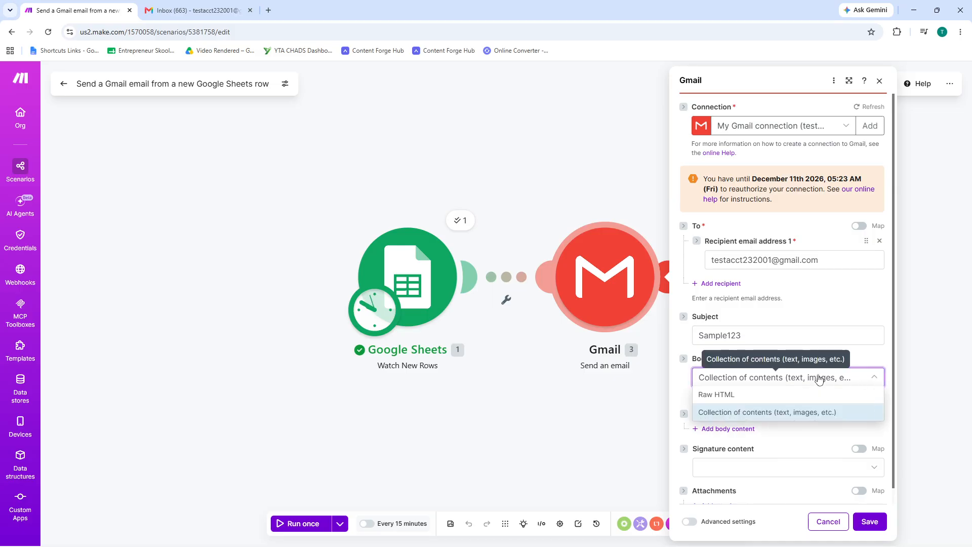
left_click(773, 393)
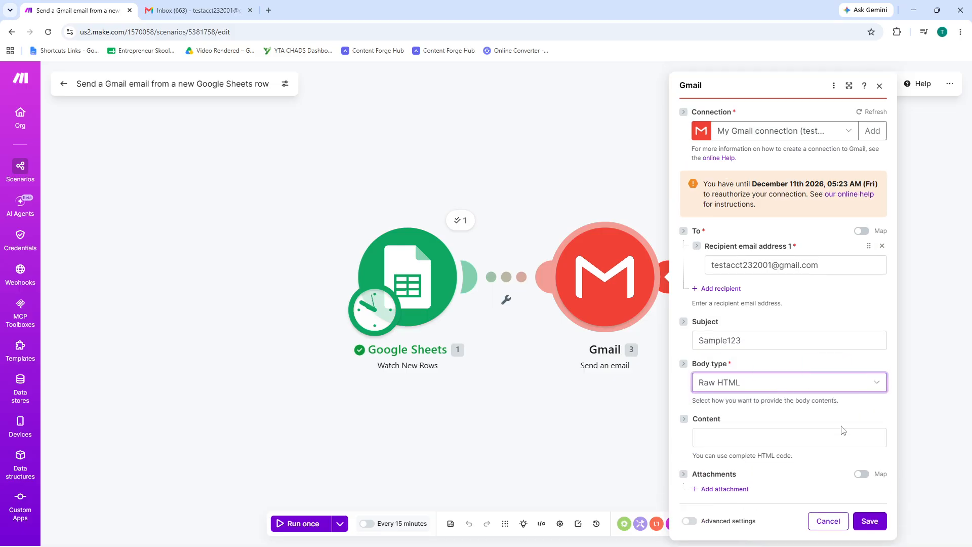
left_click(871, 525)
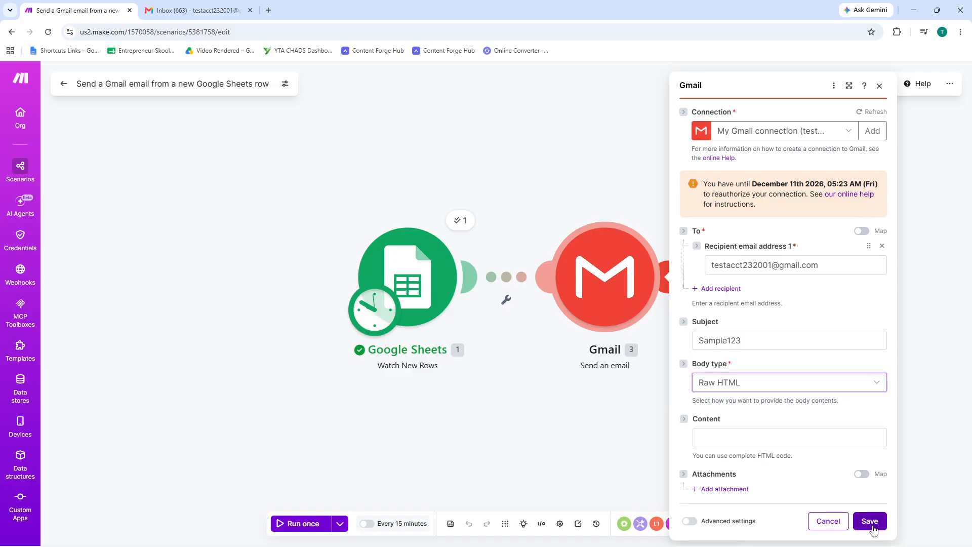
left_click(813, 440)
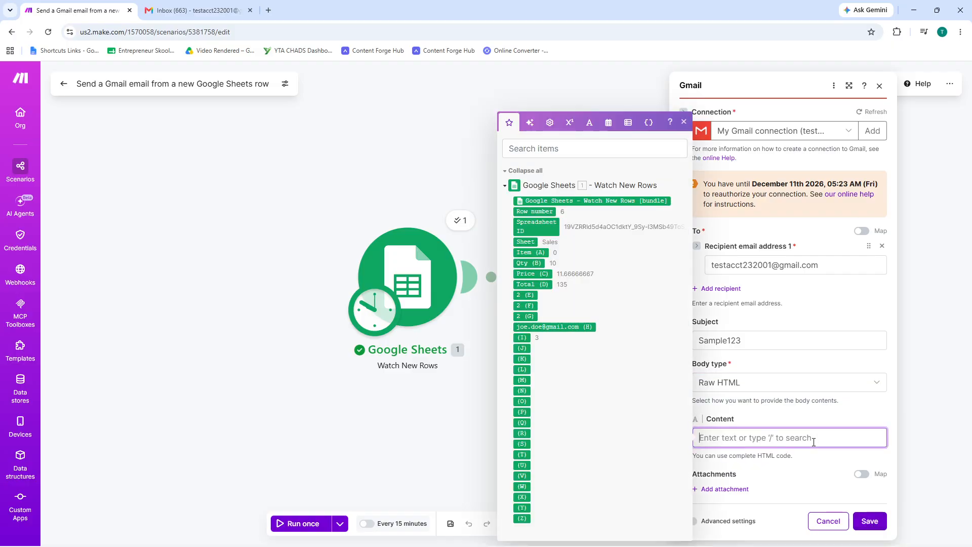
type("hello")
left_click(869, 521)
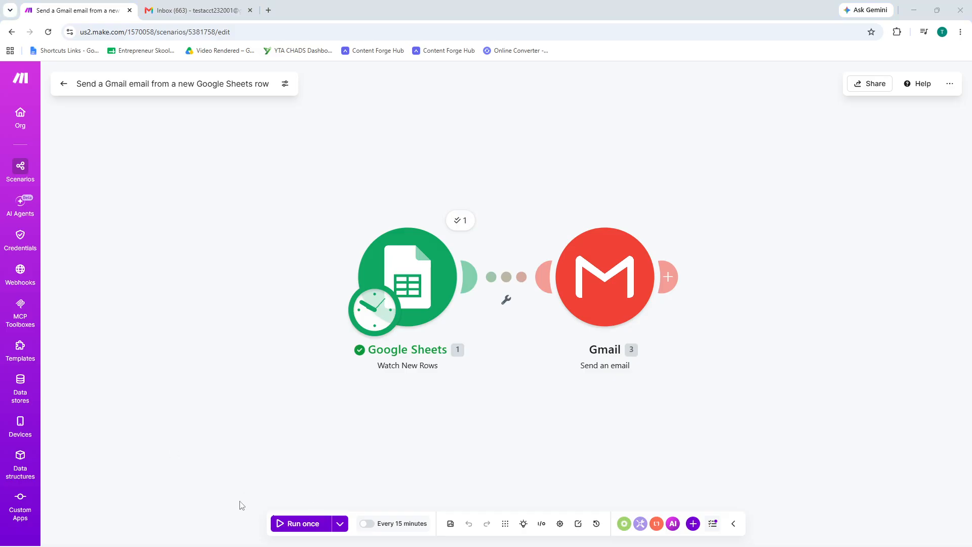
left_click(307, 524)
Step: Try selecting the 6/14/2026 9:49:31 AM run as existing data without running it, and view the version history without restoring a version
left_click(340, 524)
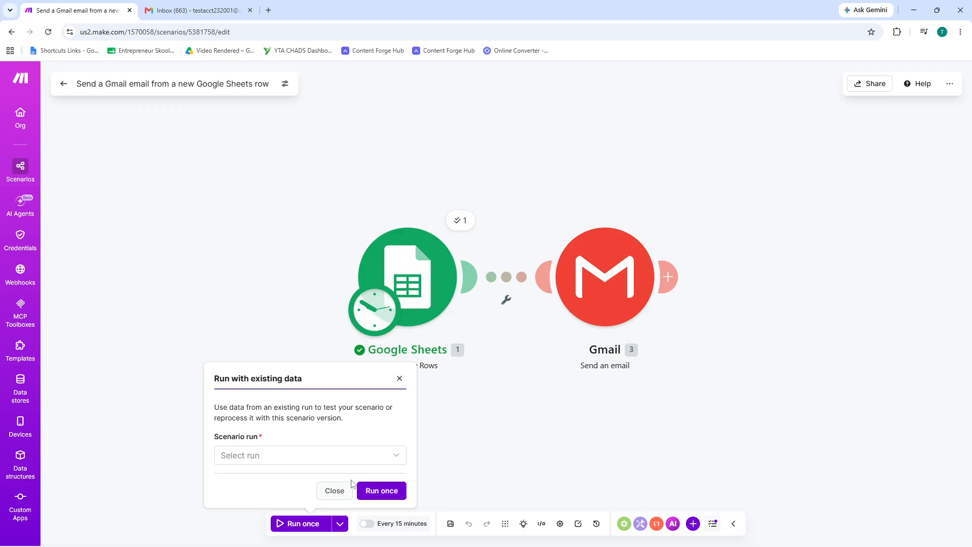
left_click(339, 459)
left_click(293, 482)
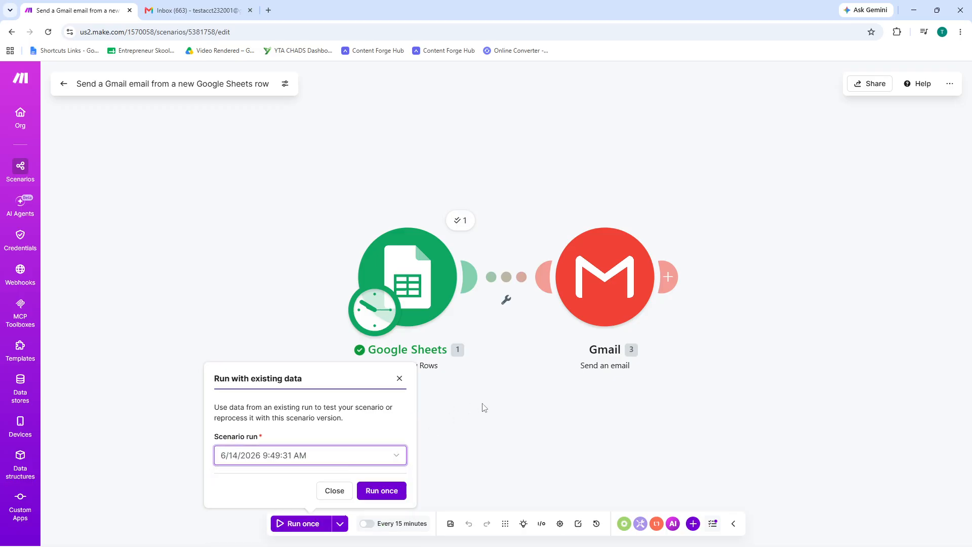
left_click(335, 491)
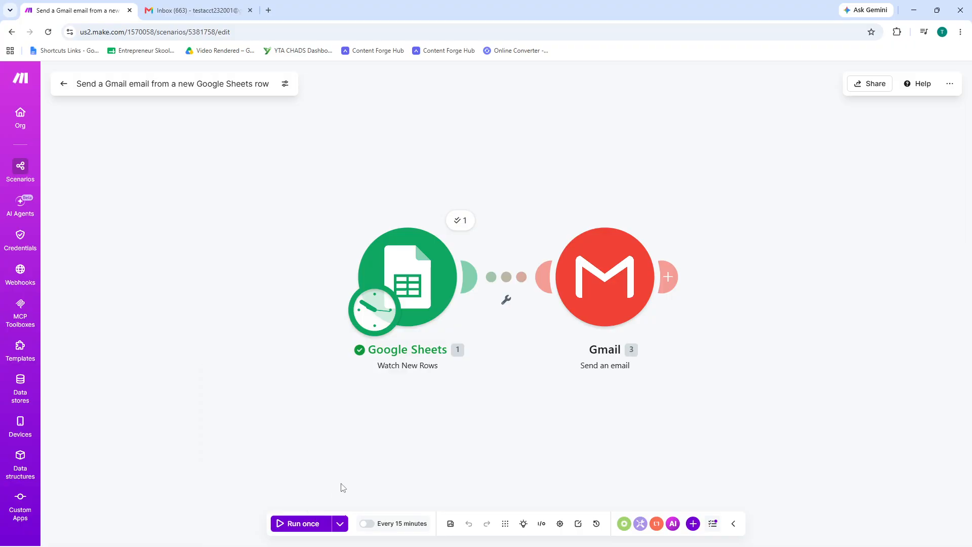
left_click(595, 523)
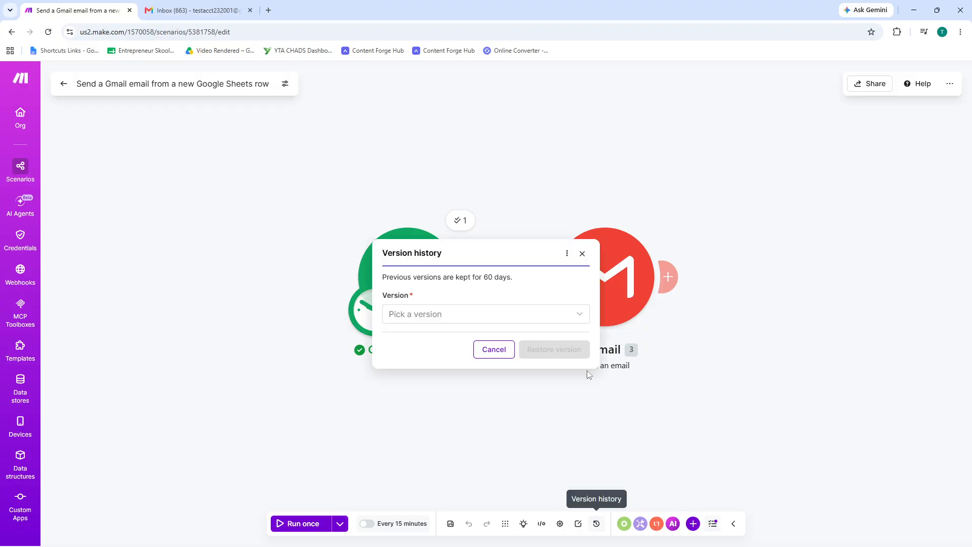
left_click(488, 354)
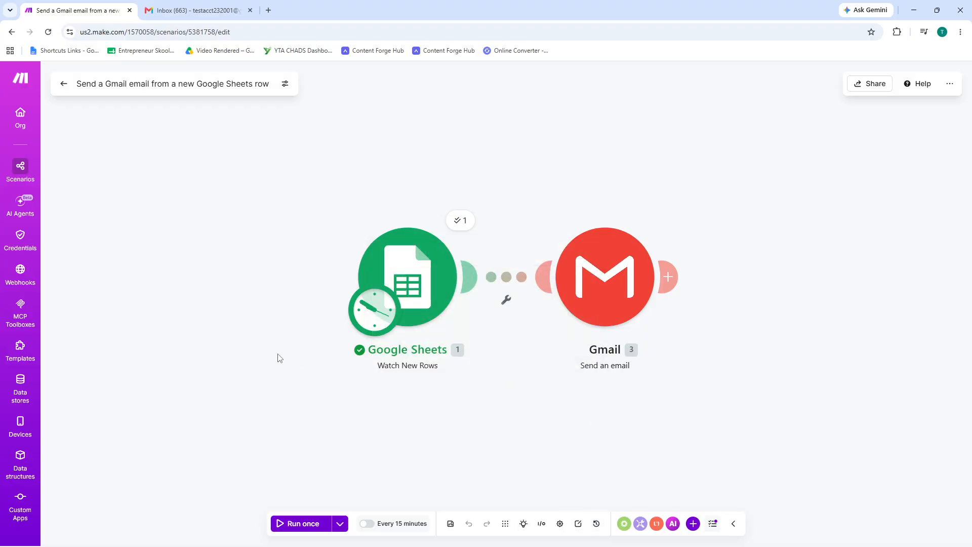